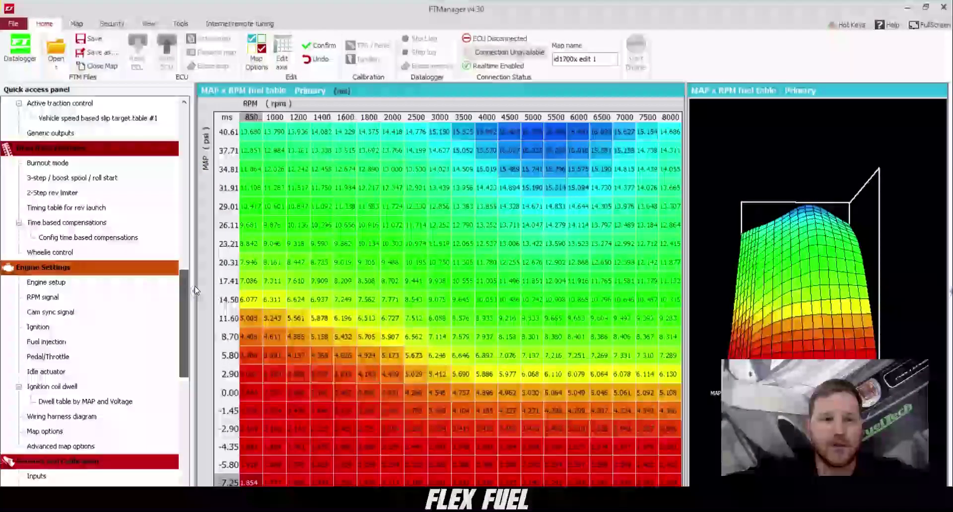
pyautogui.scroll(-1, 53, 386)
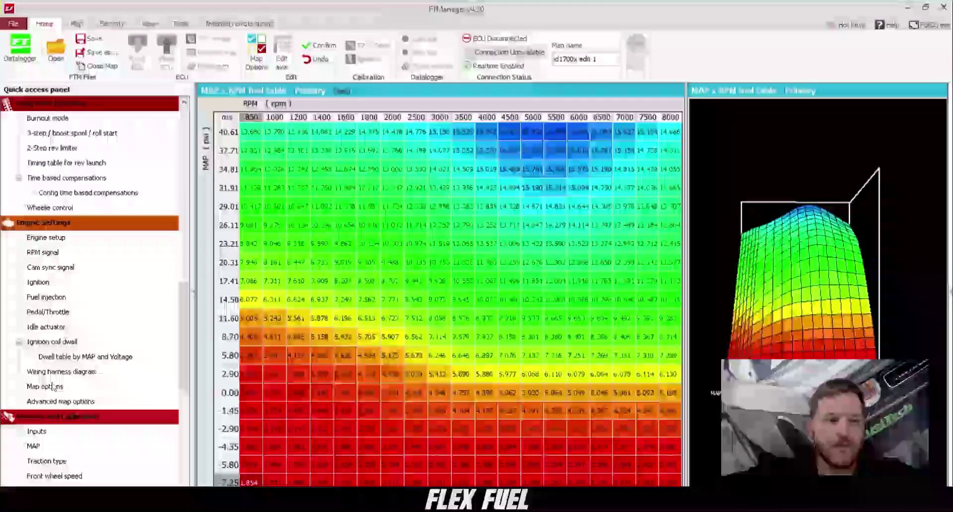
# - Enable the Flex Fuel function under Other Functions in the map options
pyautogui.click(53, 386)
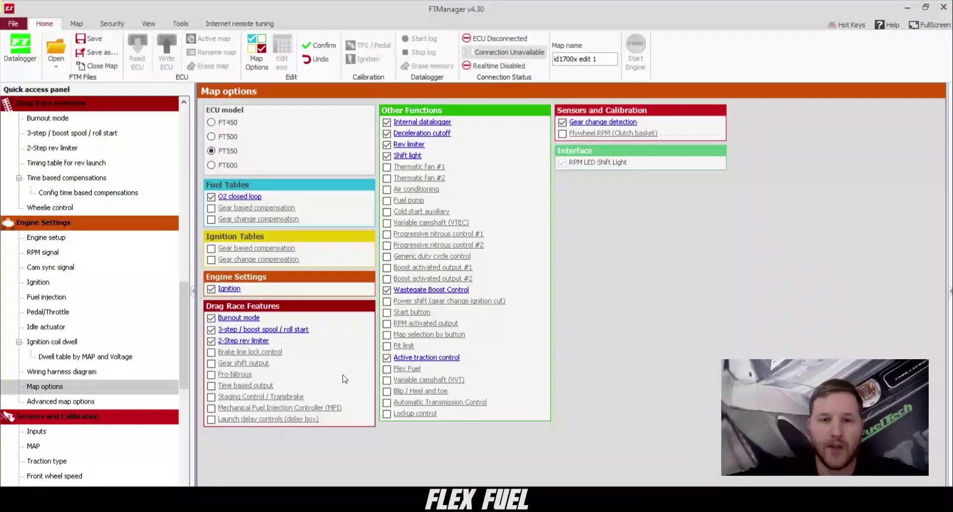
pyautogui.click(387, 369)
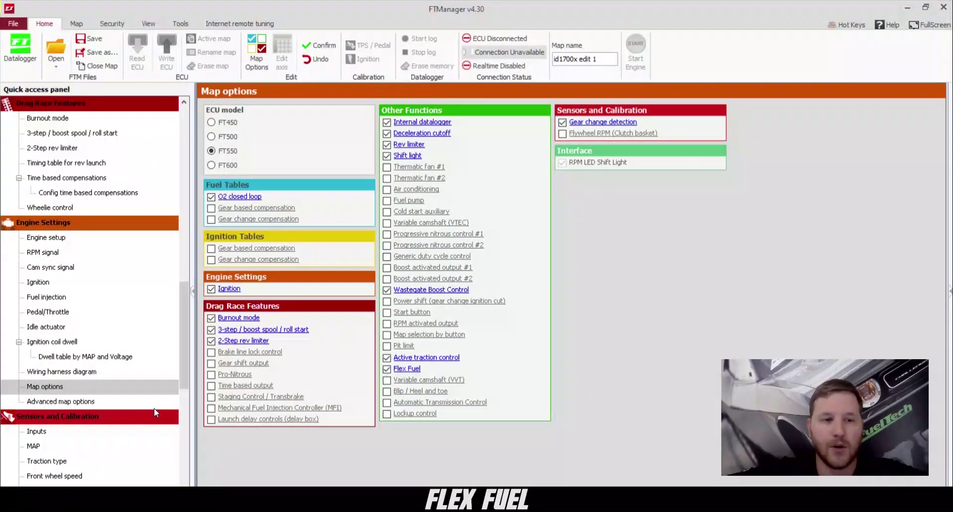
# - On the Inputs page, assign white-wire input #1 to Flex Fuel
pyautogui.click(40, 431)
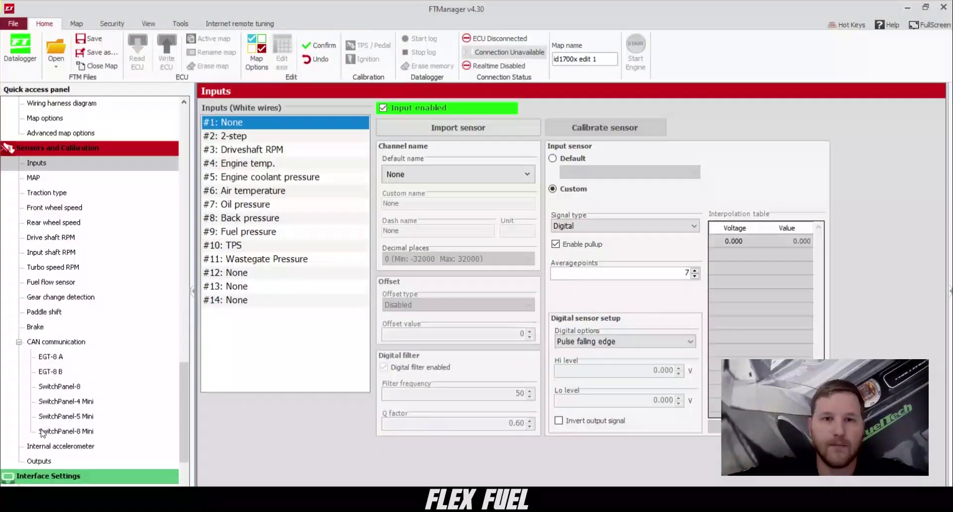
pyautogui.click(457, 175)
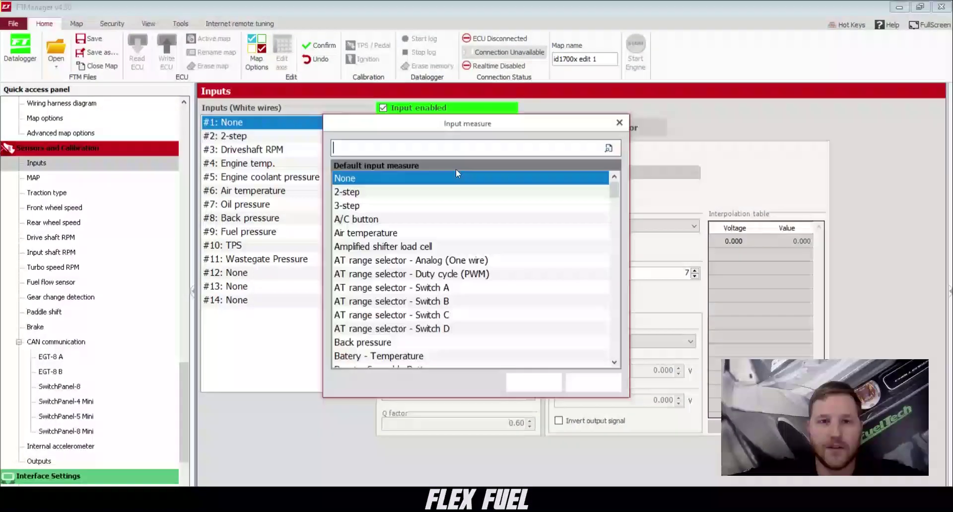
pyautogui.write('fle')
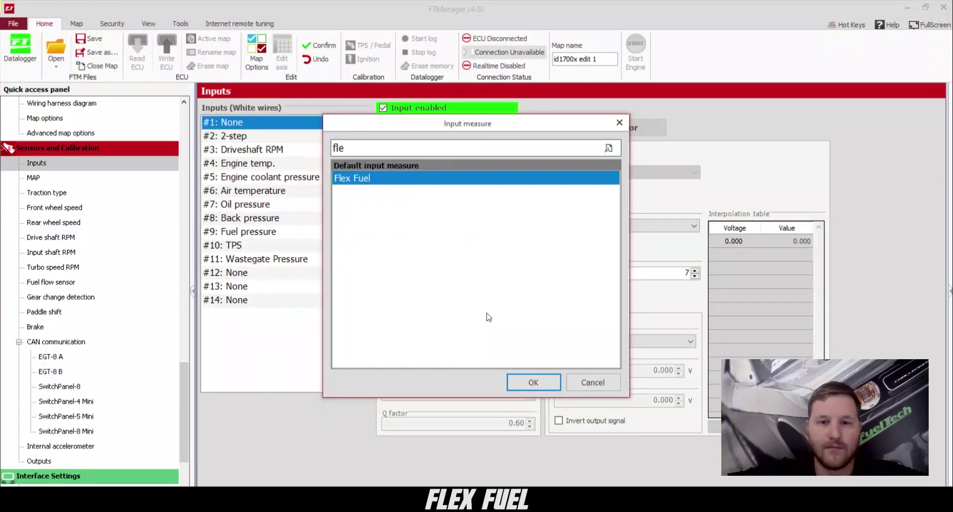
pyautogui.click(526, 383)
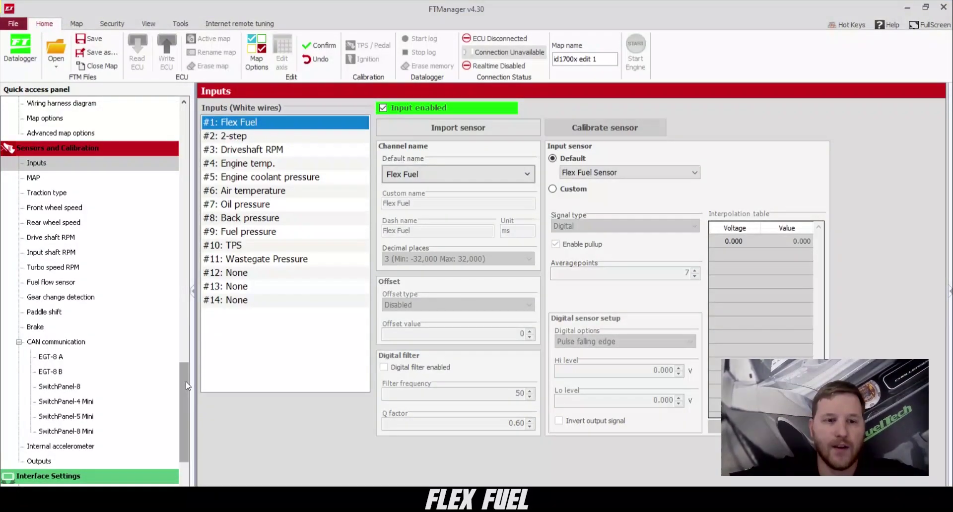
pyautogui.scroll(13, 149, 279)
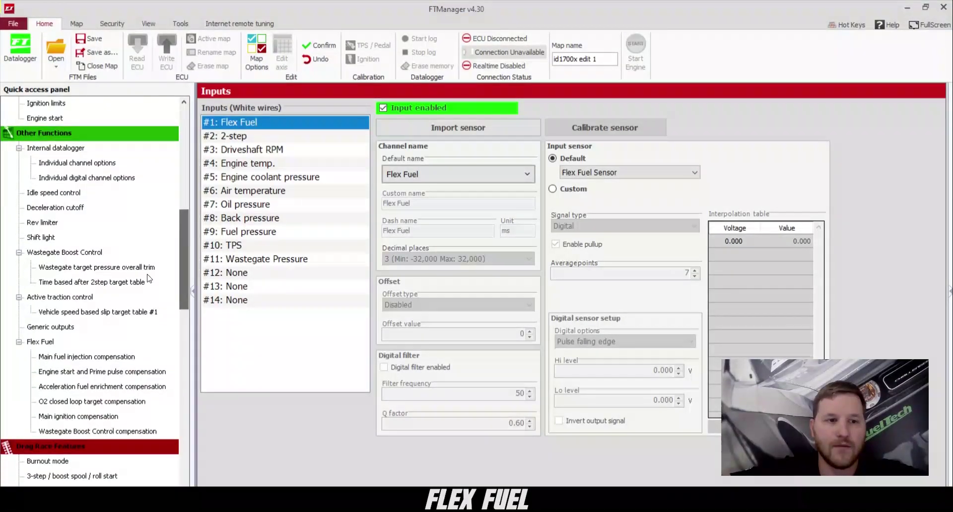
# - Open the Flex fuel settings and select the 75 %eth default blend value
pyautogui.click(41, 342)
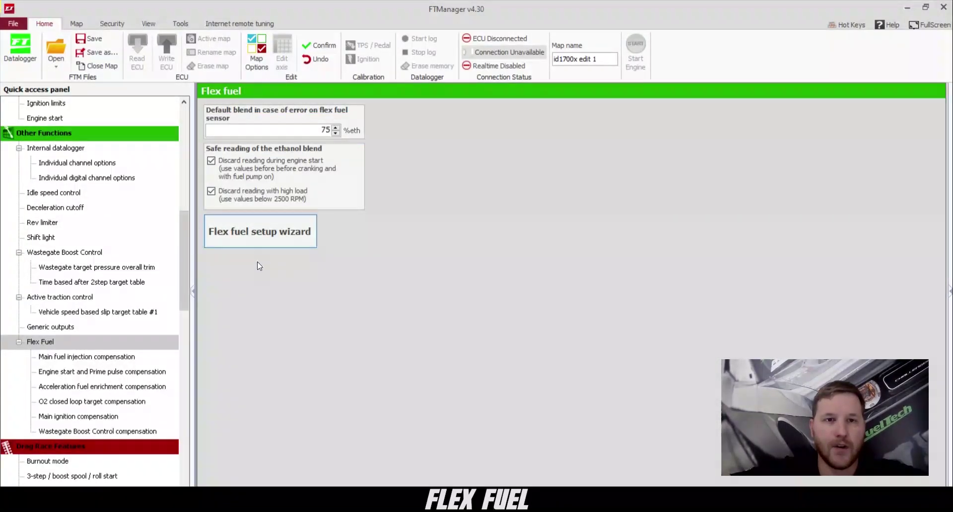
pyautogui.doubleClick(326, 130)
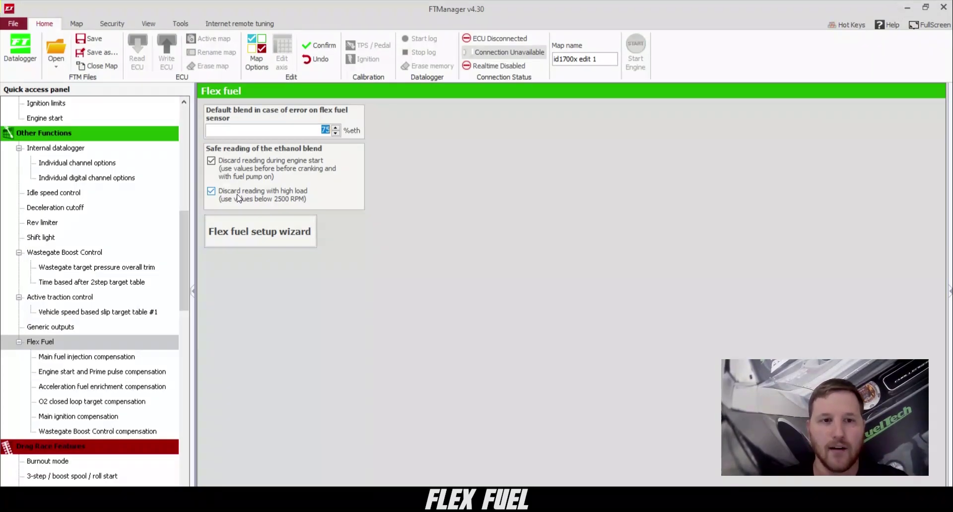
# - Run the flex fuel setup wizard to redefine all tables with an 85% ethanol reference
pyautogui.click(264, 234)
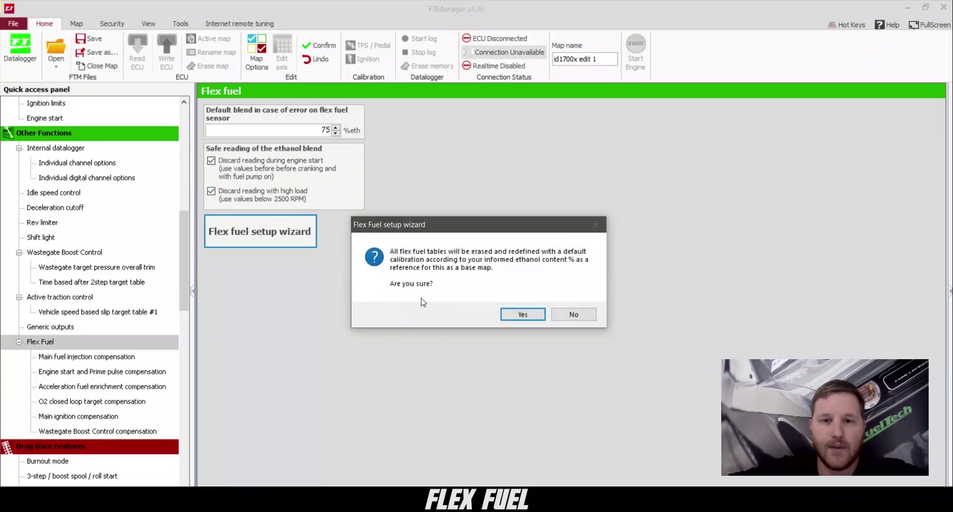
pyautogui.click(523, 314)
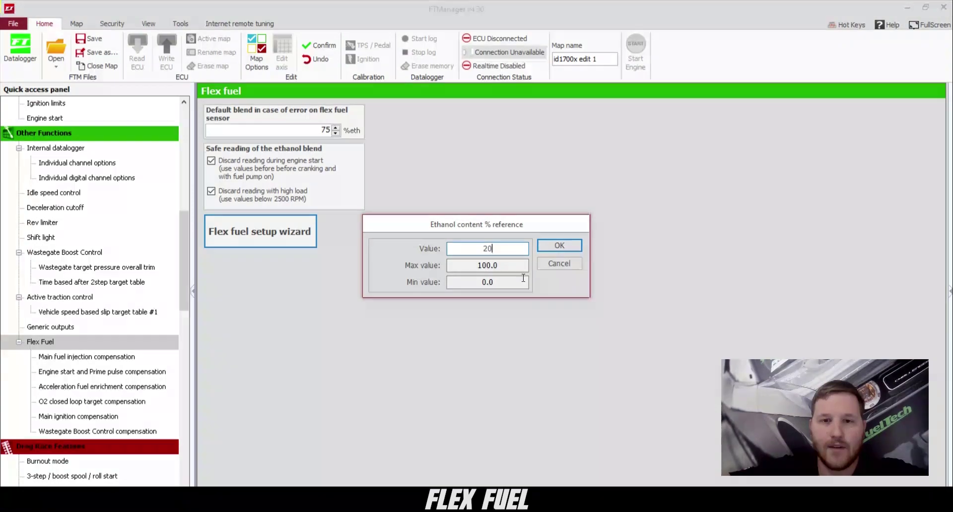
pyautogui.moveTo(508, 250); pyautogui.dragTo(462, 255)
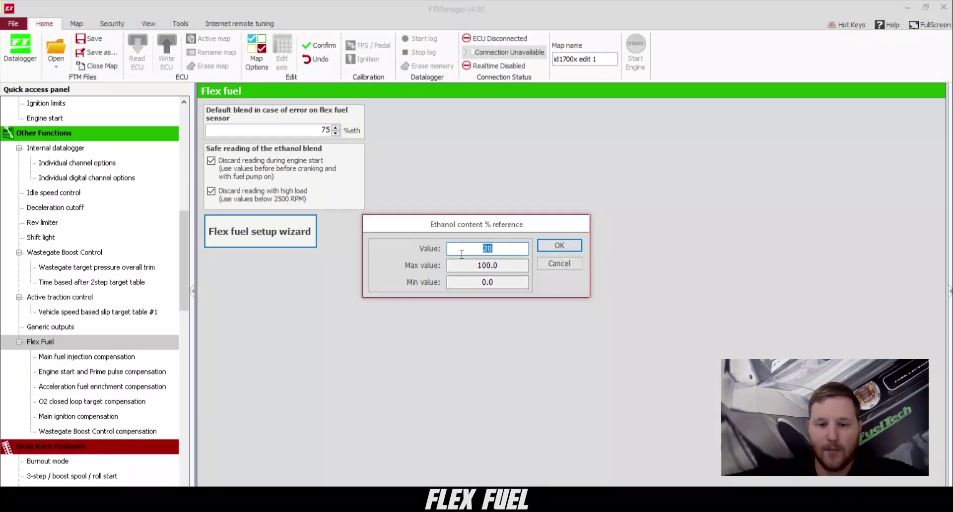
pyautogui.write('85')
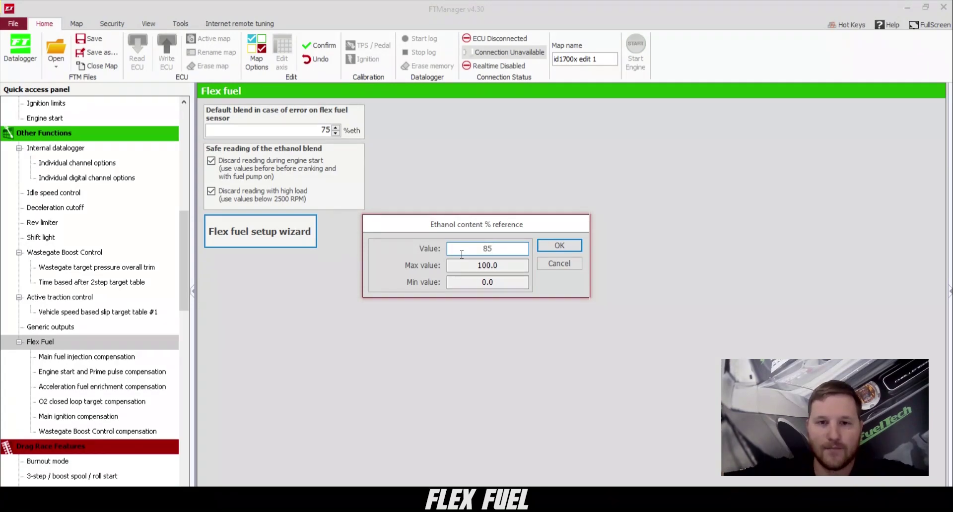
pyautogui.press('Return')
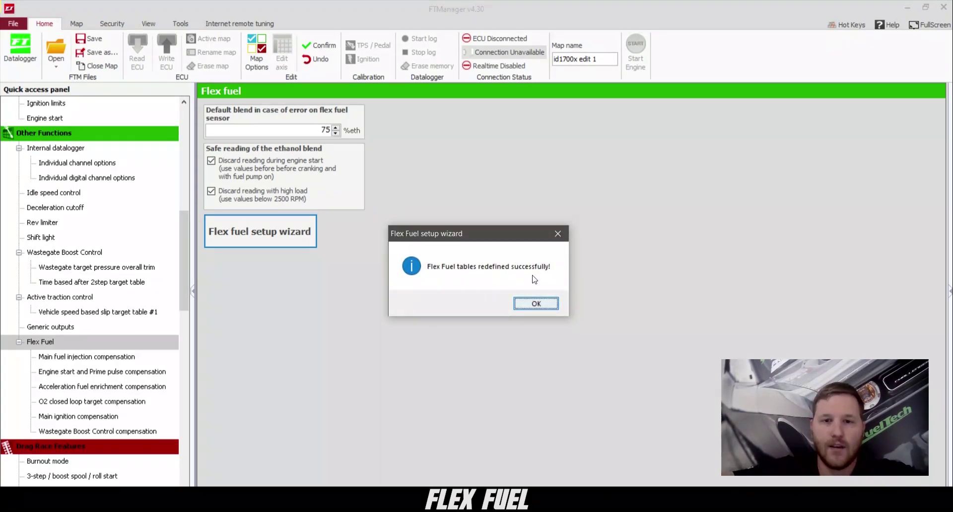
pyautogui.click(528, 305)
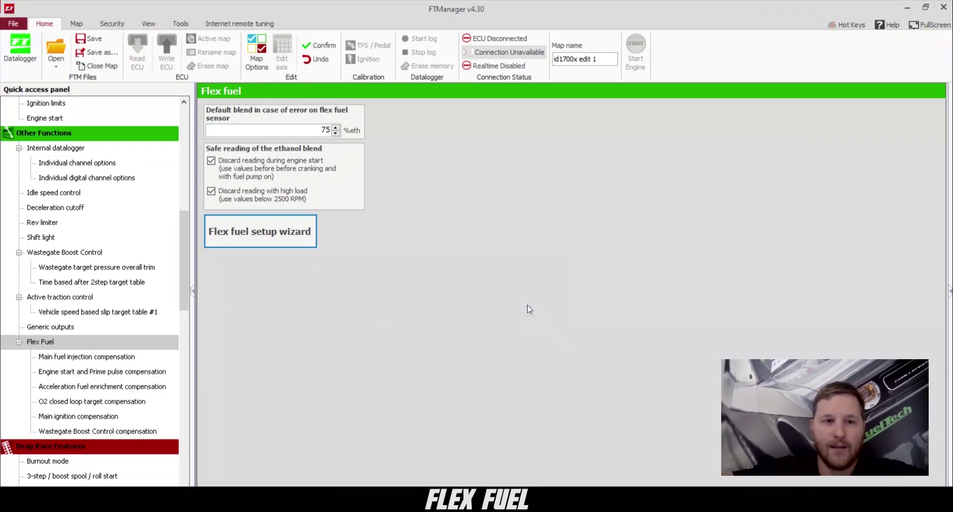
# - View the main fuel injection compensation, then the engine start and prime pulse compensation table
pyautogui.click(78, 358)
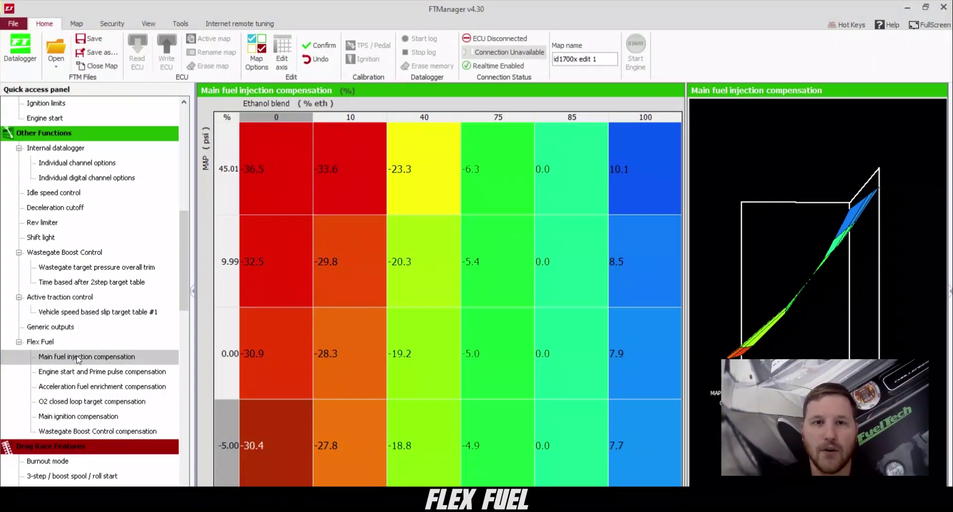
pyautogui.click(80, 373)
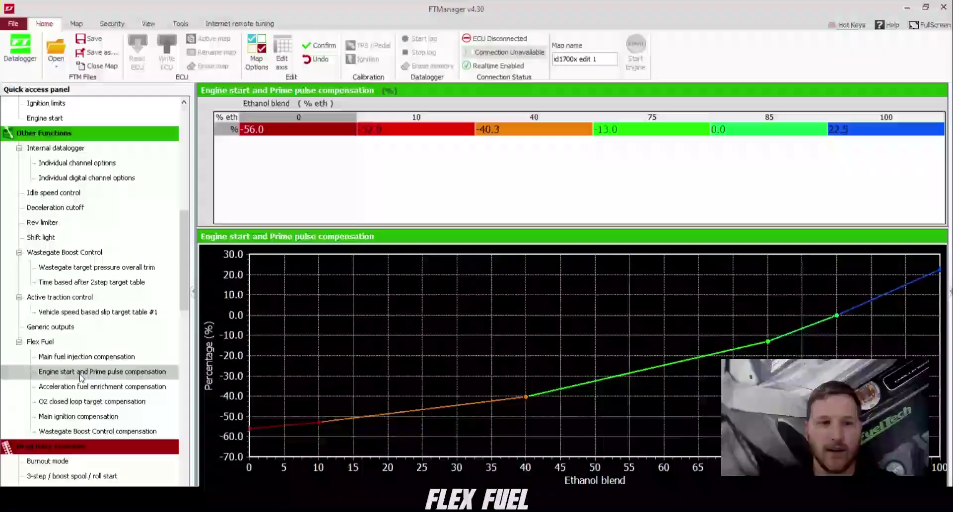
# - View the acceleration enrichment compensation, then the O2 closed loop target compensation table
pyautogui.click(84, 387)
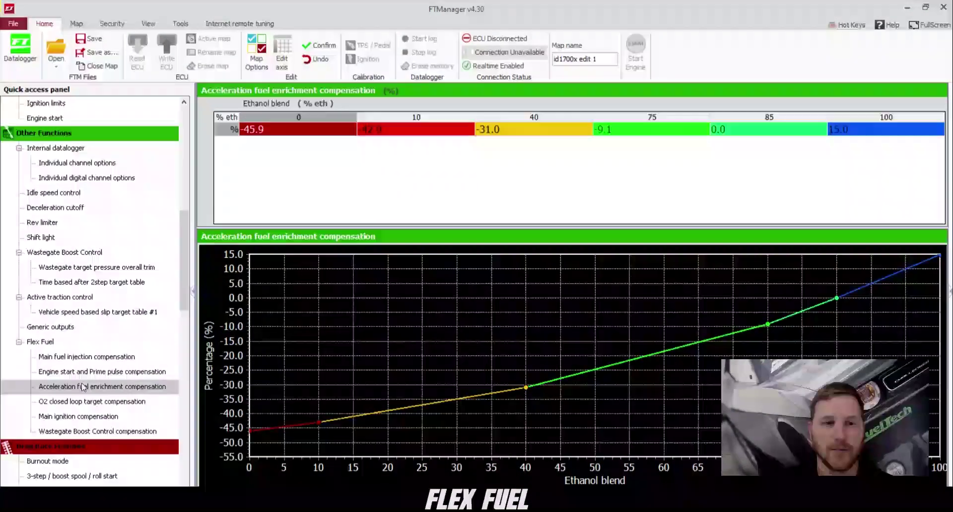
pyautogui.click(86, 404)
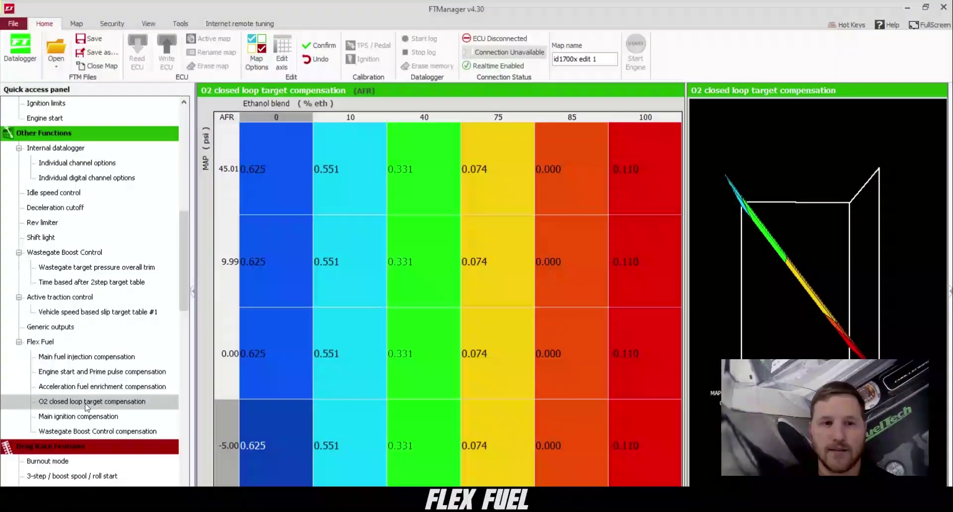
# - View the main ignition compensation, then the Wastegate Boost Control compensation table
pyautogui.click(79, 416)
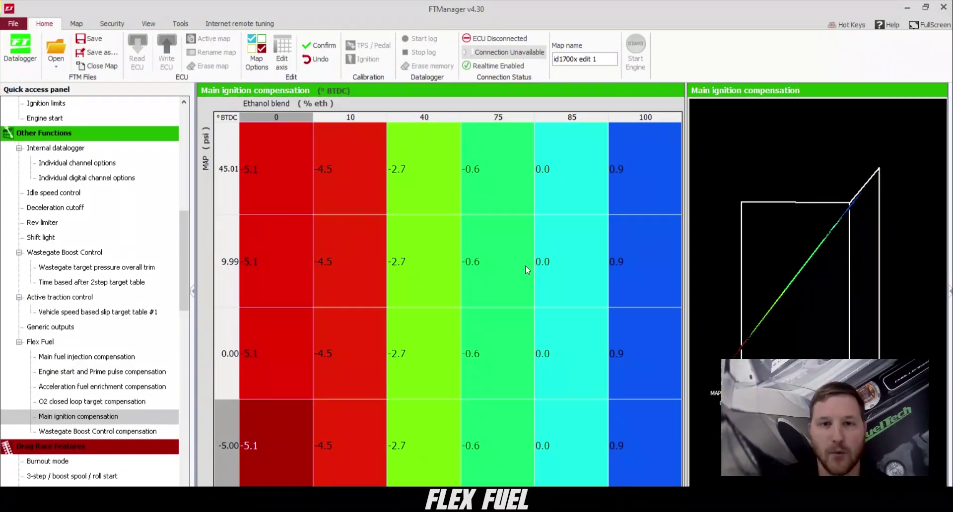
pyautogui.click(150, 431)
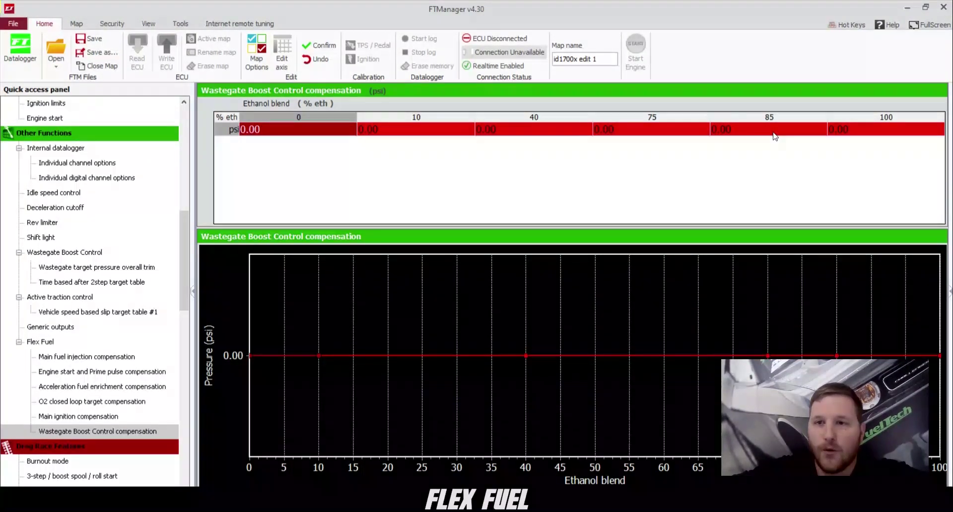
# - Set boost compensation to 5 psi at 100%, -2 at 75% and -5 at 40% ethanol
pyautogui.click(864, 131)
pyautogui.write('5')
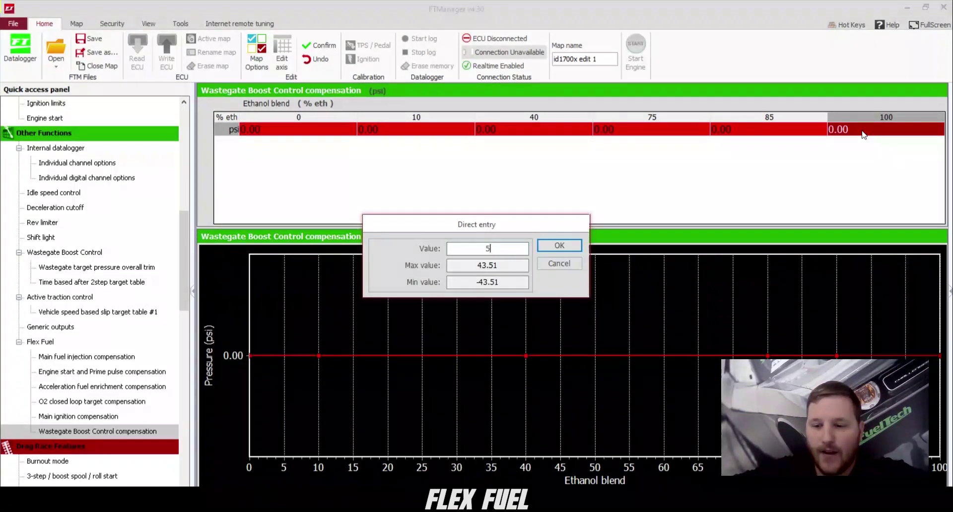
pyautogui.press('Return')
pyautogui.click(652, 130)
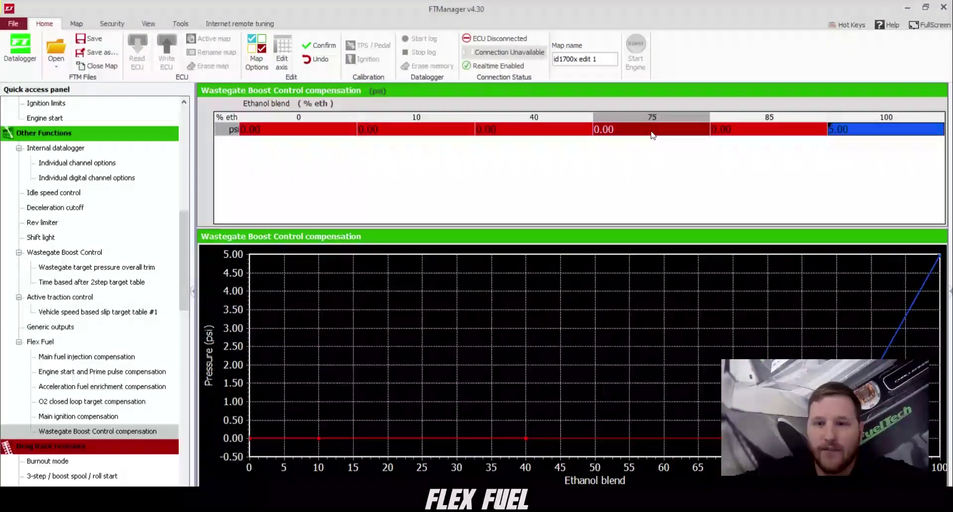
pyautogui.press('Return')
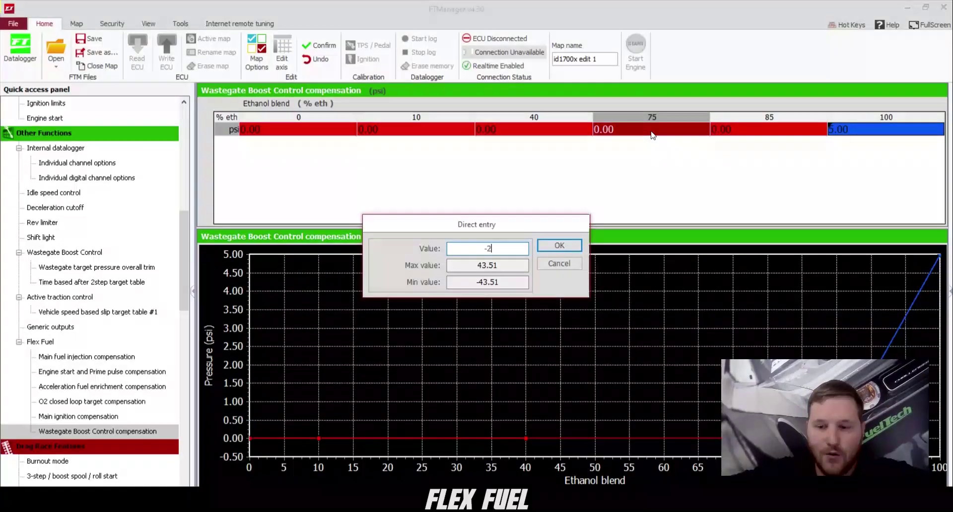
pyautogui.press('Return')
pyautogui.click(535, 129)
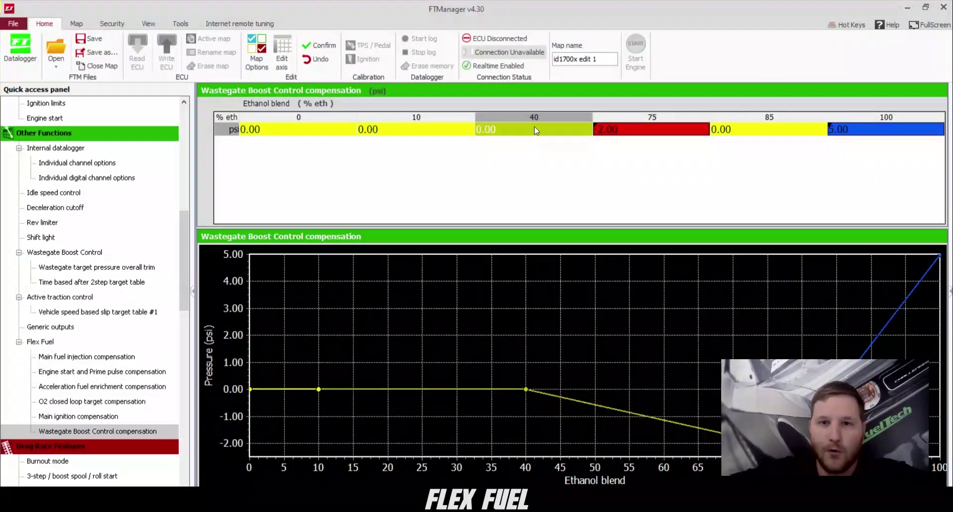
pyautogui.press('Return')
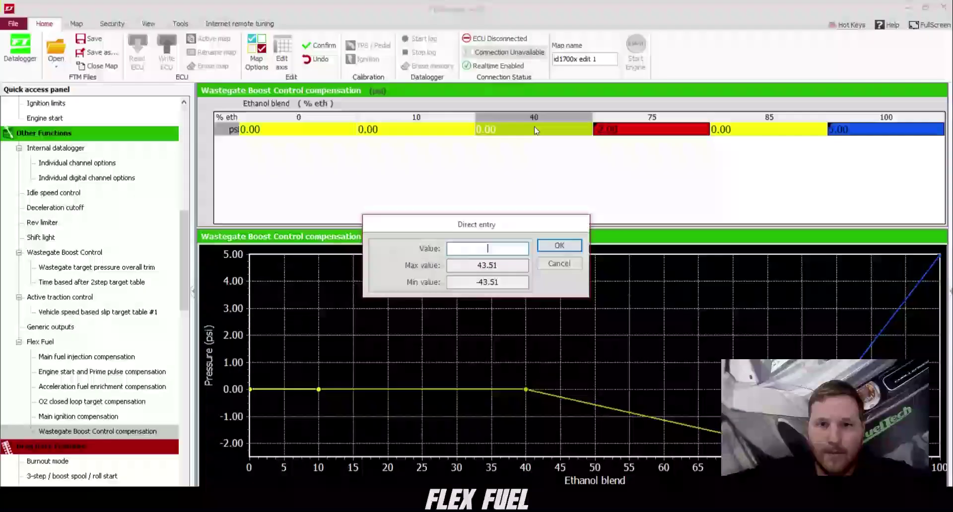
pyautogui.write('-5')
pyautogui.press('Return')
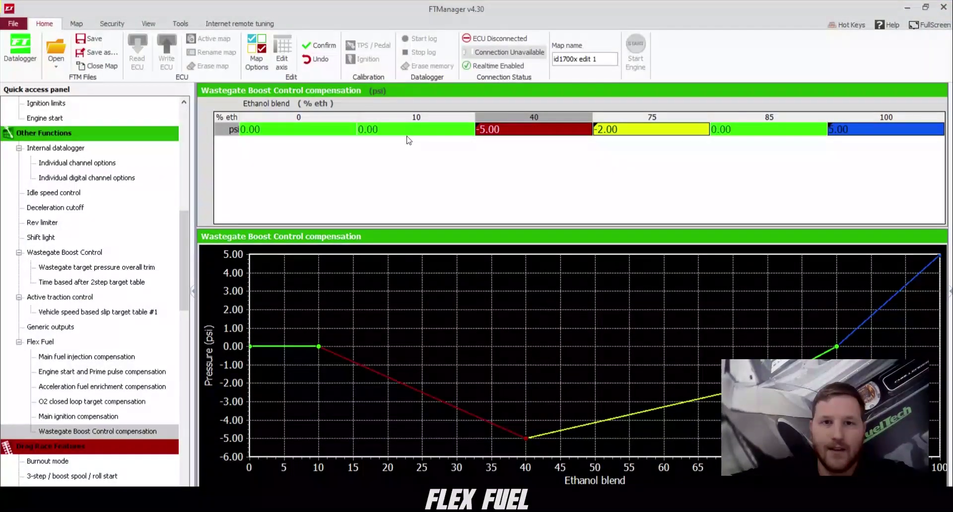
# - Set boost compensation to -15 psi at 10% and -20 psi at 0% ethanol
pyautogui.click(407, 132)
pyautogui.press('Return')
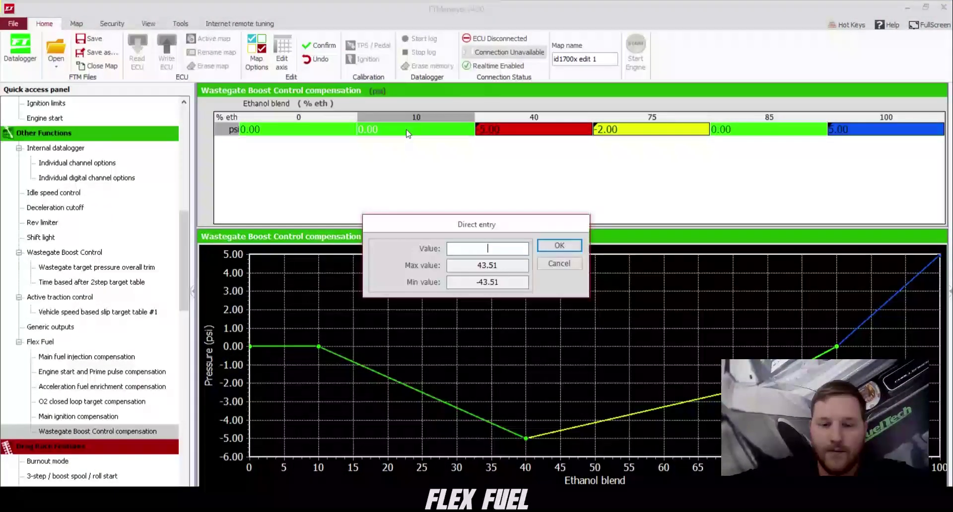
pyautogui.write('-15')
pyautogui.press('Return')
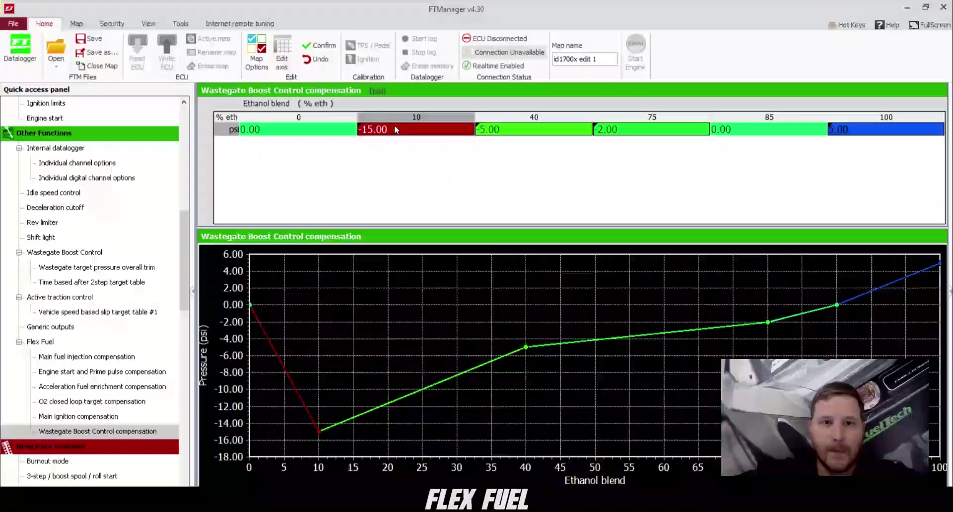
pyautogui.click(298, 133)
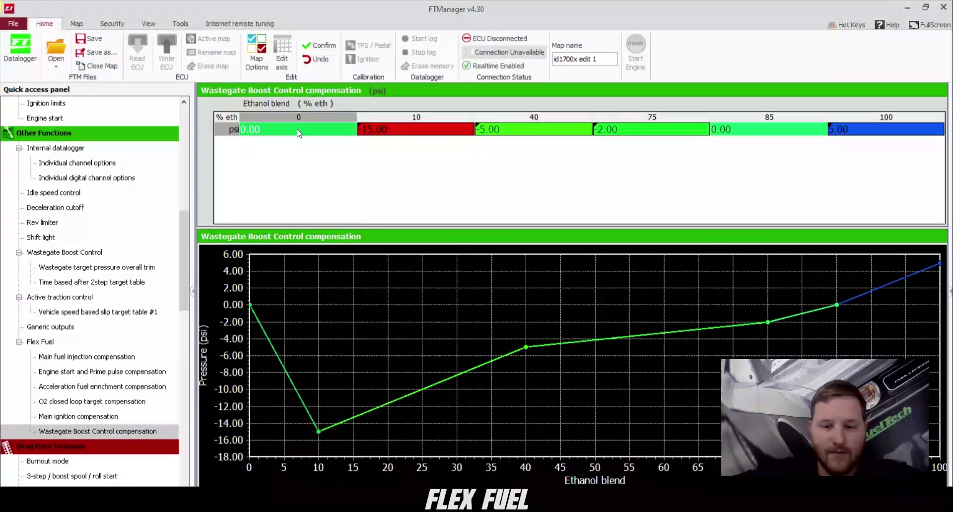
pyautogui.press('Return')
pyautogui.write('-20')
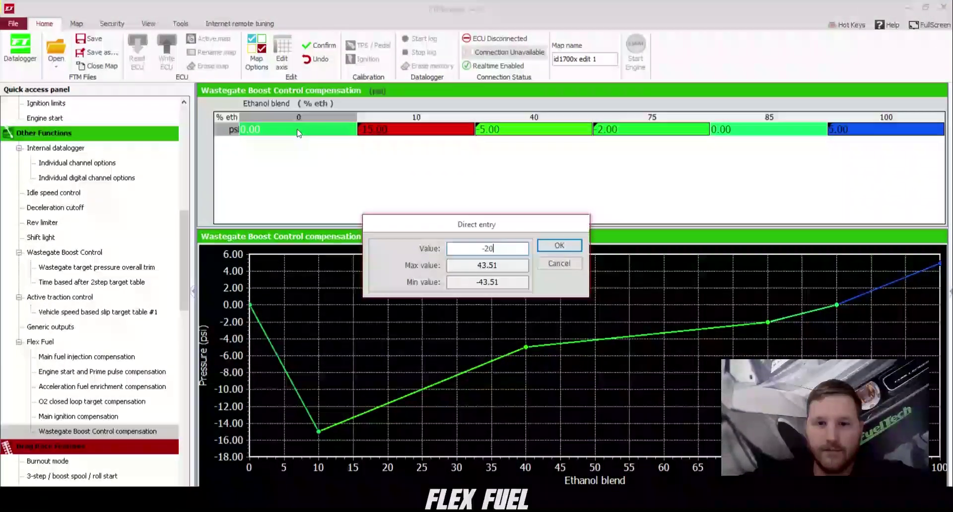
pyautogui.press('Return')
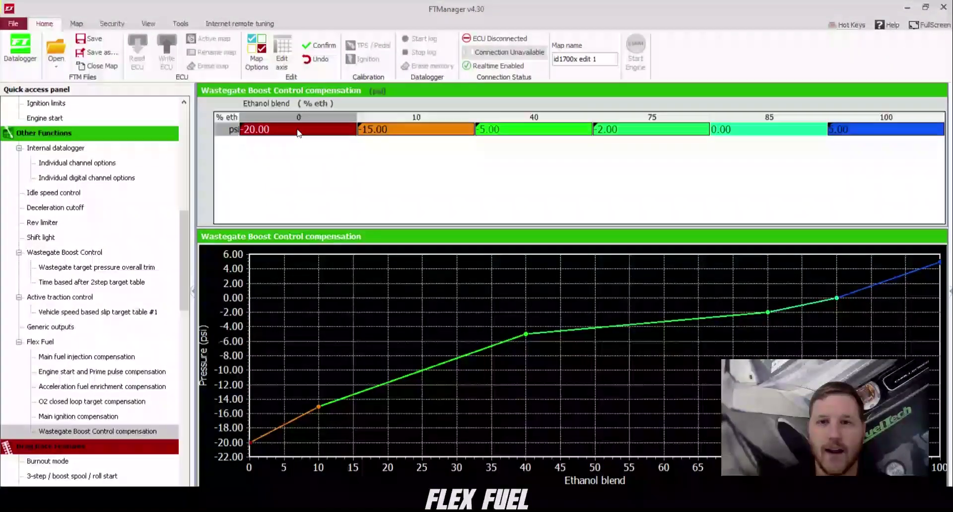